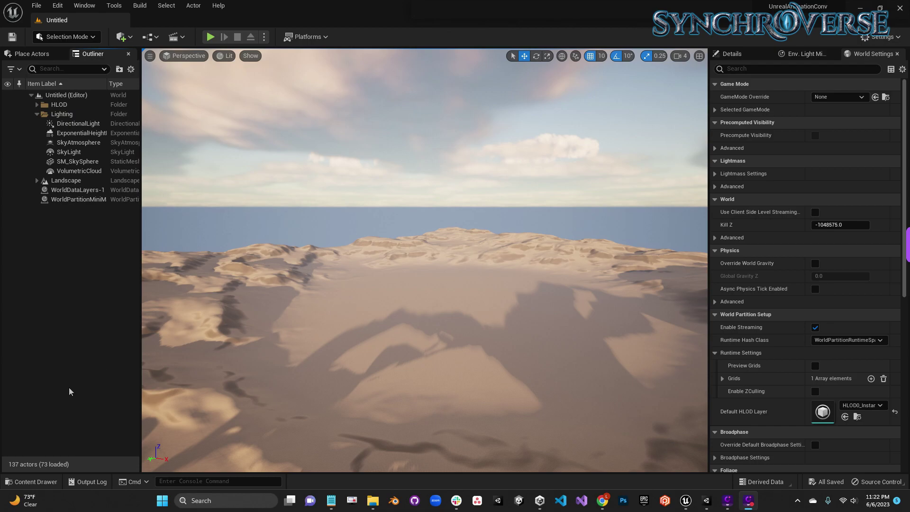
Enlarge the Content Drawer, select all 34 animation sequences and open their context menu.
{"action": "left_click", "coordinate": [24, 483]}
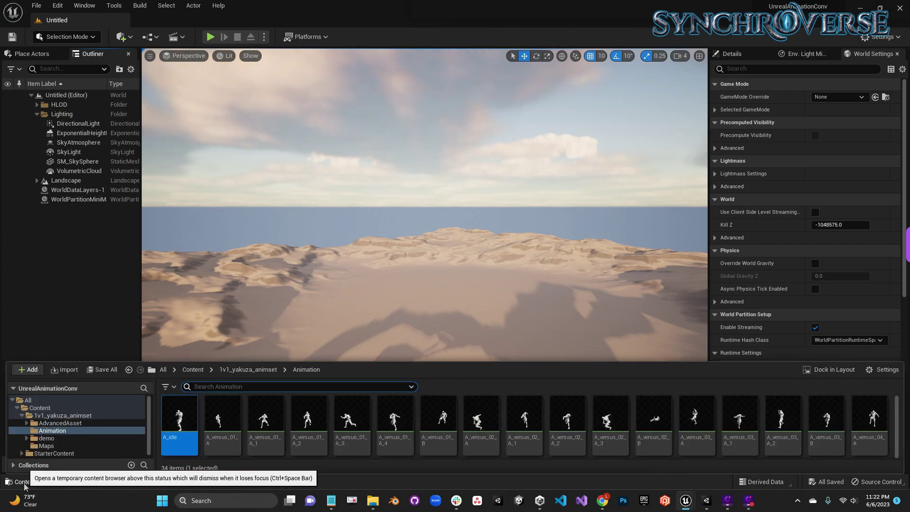
{"action": "left_click_drag", "start_coordinate": [367, 362], "coordinate": [365, 299]}
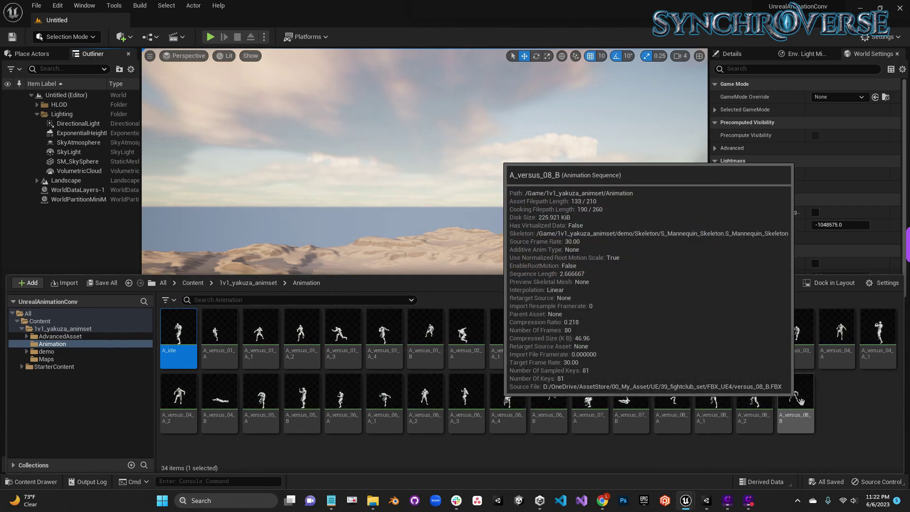
{"action": "key", "text": "ctrl+a"}
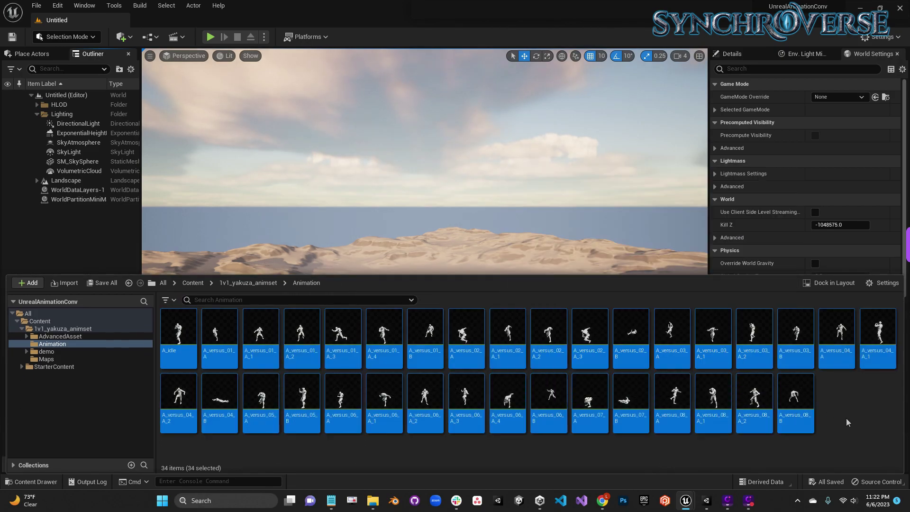
{"action": "right_click", "coordinate": [794, 397]}
{"action": "mouse_move", "coordinate": [816, 258]}
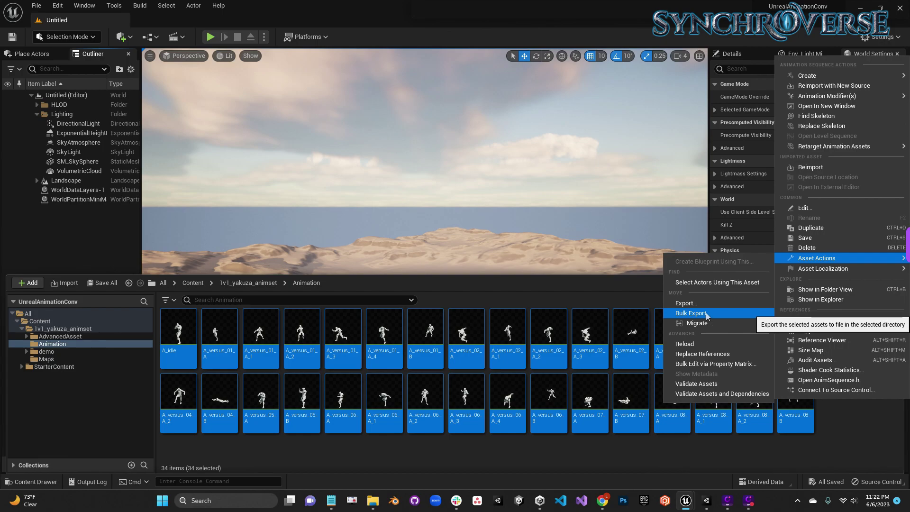
Bulk export into the Unreal Animations/Game/1v1_yakuza_animset/Animation folder.
{"action": "left_click", "coordinate": [691, 313]}
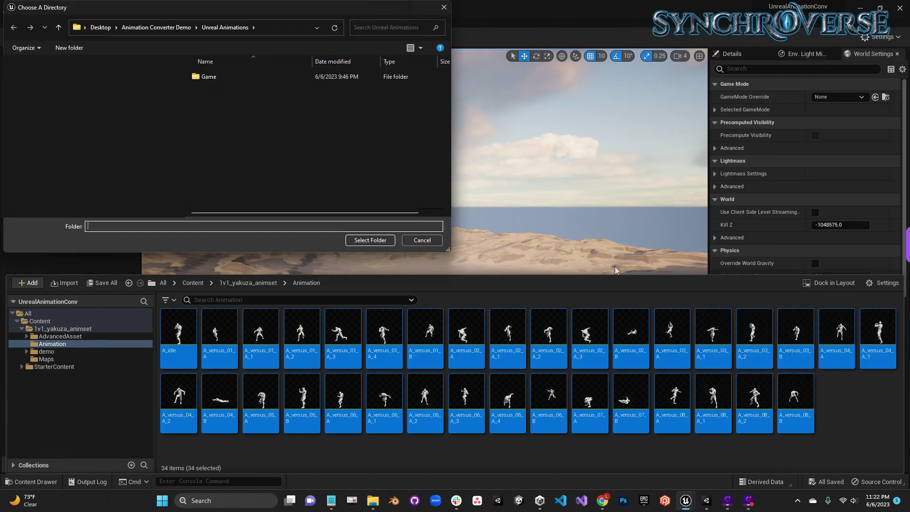
{"action": "left_click", "coordinate": [181, 29]}
{"action": "double_click", "coordinate": [239, 106]}
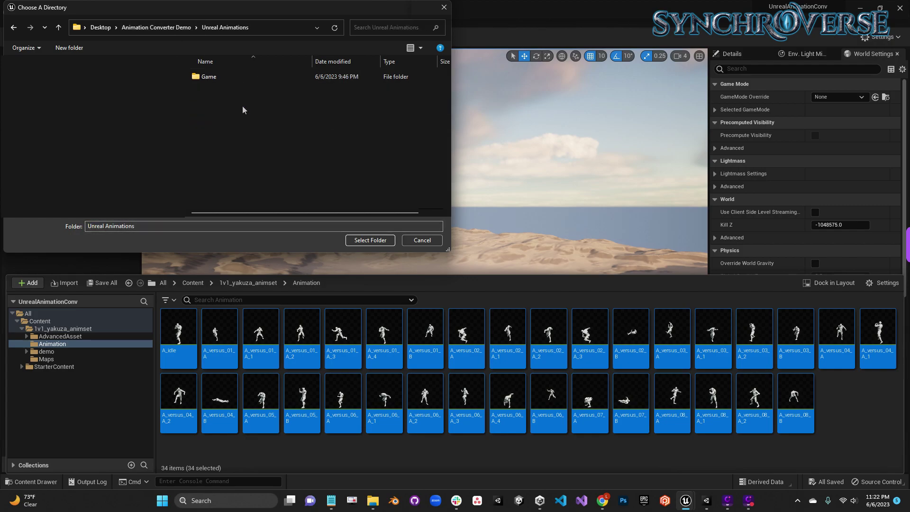
{"action": "double_click", "coordinate": [230, 79]}
{"action": "double_click", "coordinate": [230, 76]}
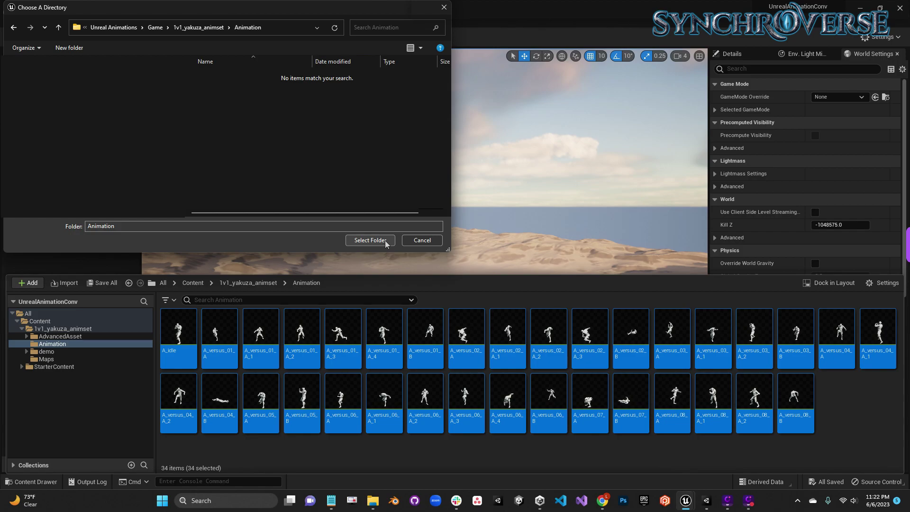
{"action": "left_click", "coordinate": [385, 244]}
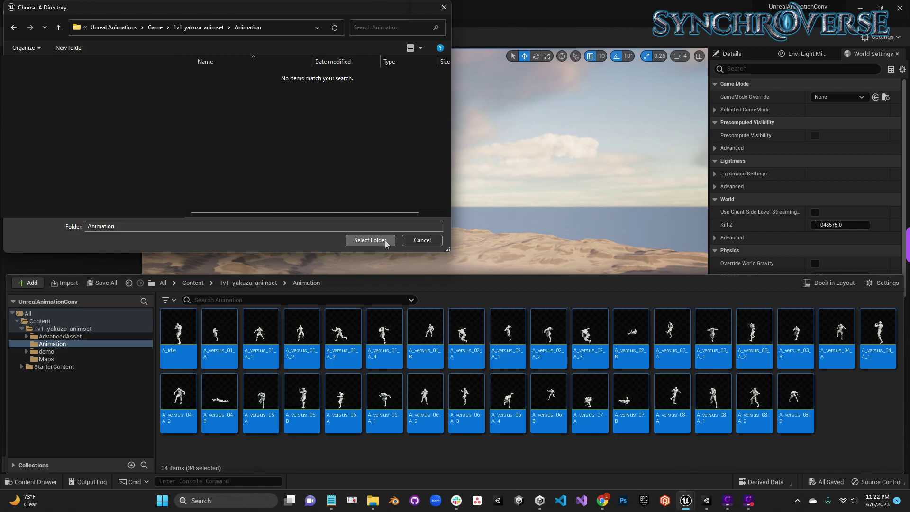
{"action": "left_click", "coordinate": [385, 243]}
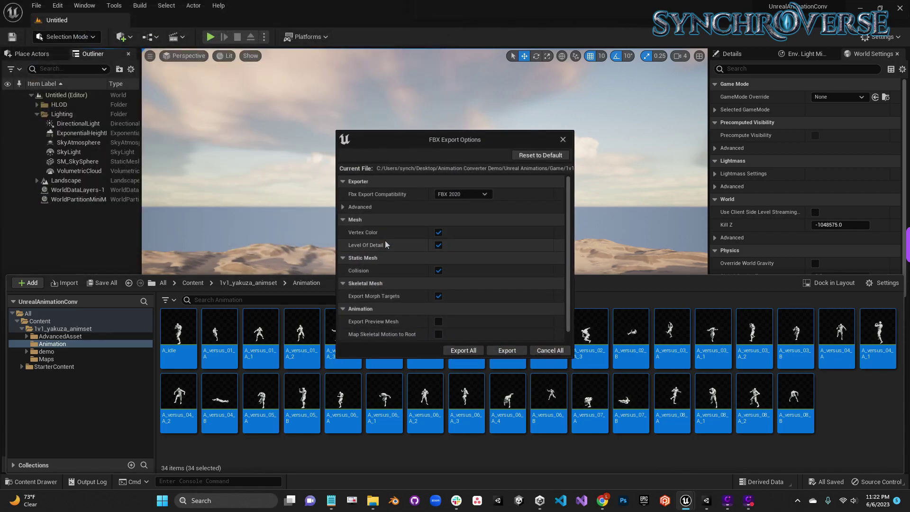
Keep FBX 2020 compatibility, close the export options, and deselect the assets.
{"action": "left_click_drag", "start_coordinate": [491, 142], "coordinate": [474, 130]}
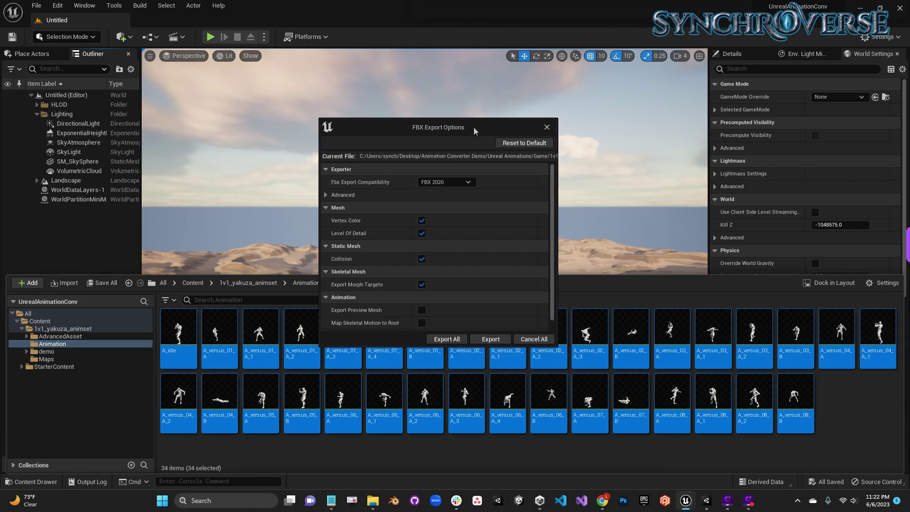
{"action": "left_click", "coordinate": [457, 182]}
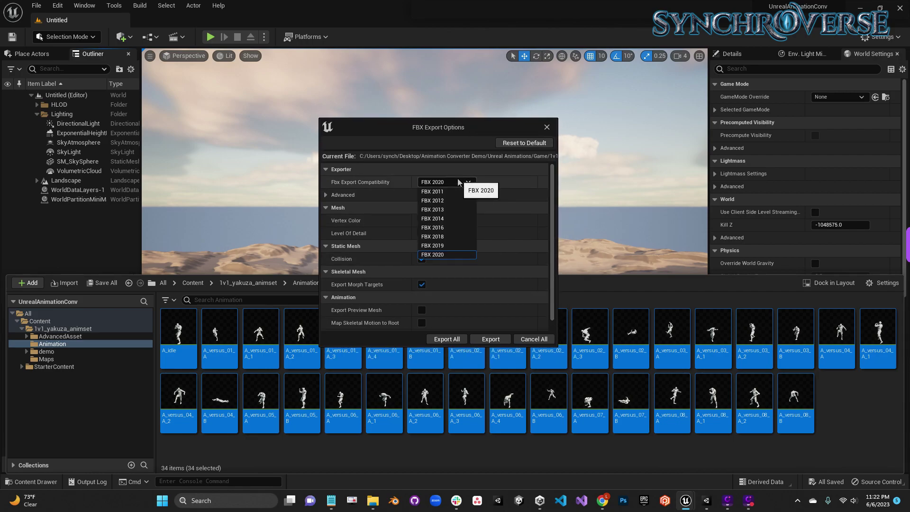
{"action": "left_click", "coordinate": [441, 254]}
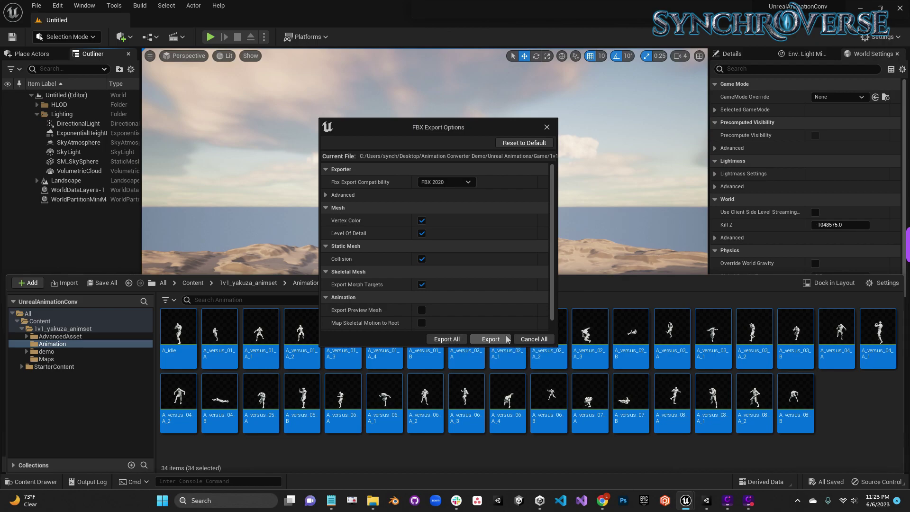
{"action": "left_click", "coordinate": [546, 127]}
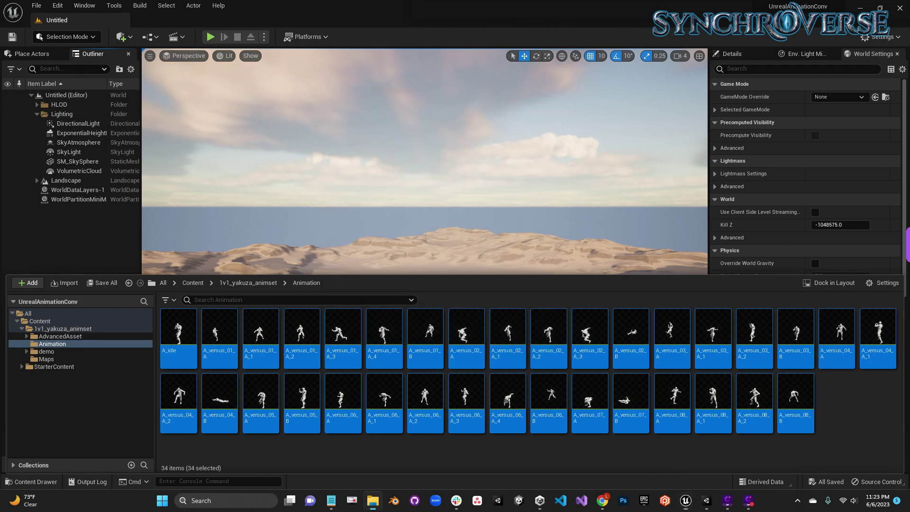
{"action": "left_click_drag", "start_coordinate": [797, 37], "coordinate": [482, 37]}
{"action": "left_click", "coordinate": [850, 407]}
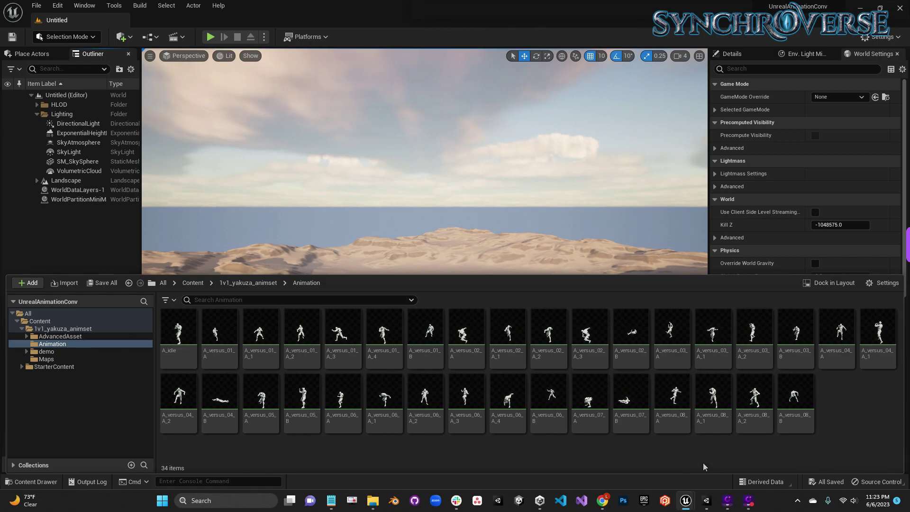
Drag the exported FBX files from File Explorer into Unity's empty Assets/Animations folder.
{"action": "left_click", "coordinate": [706, 501]}
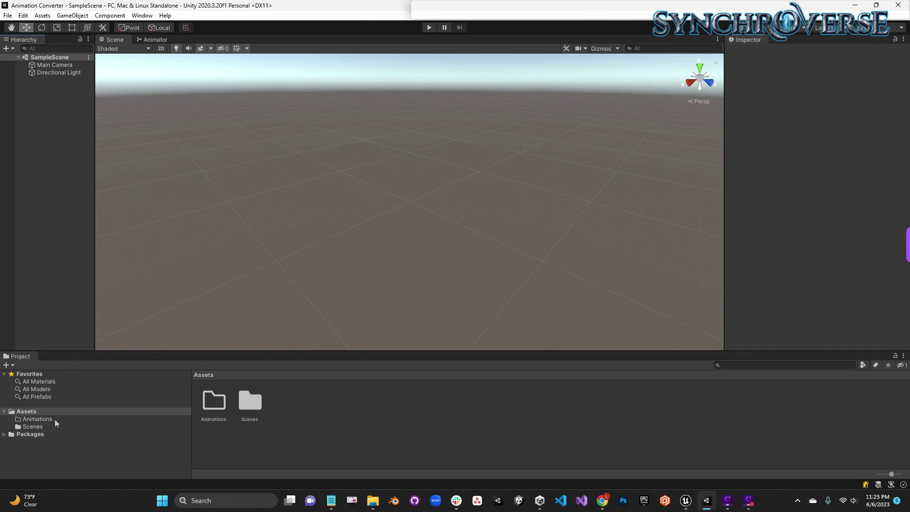
{"action": "left_click", "coordinate": [39, 419]}
{"action": "left_click", "coordinate": [251, 409]}
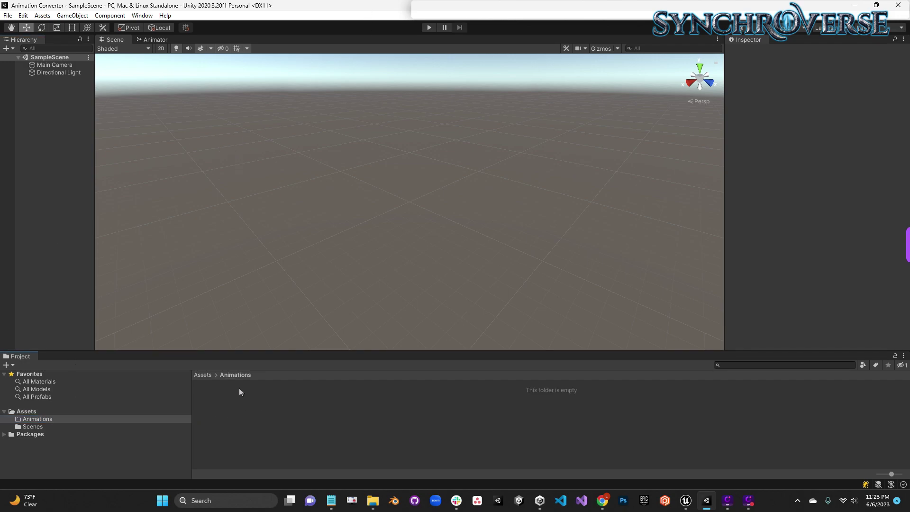
{"action": "left_click", "coordinate": [373, 500]}
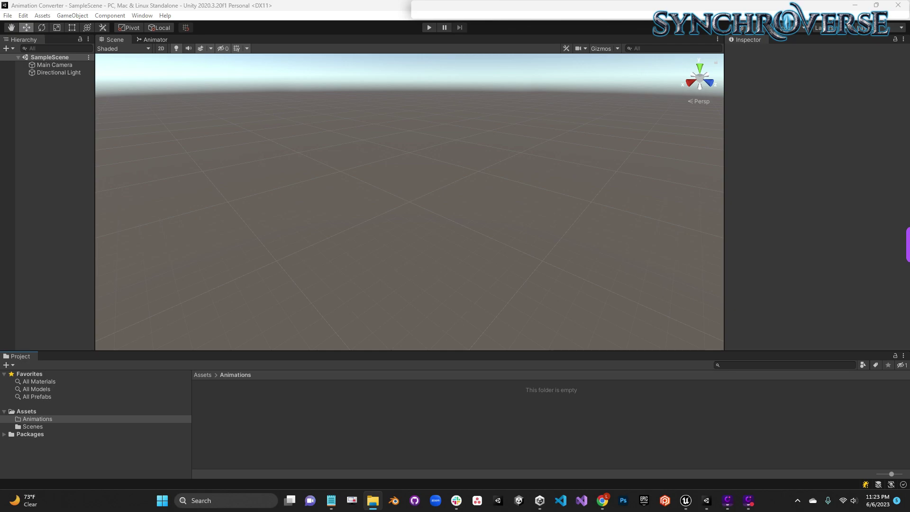
{"action": "left_click_drag", "start_coordinate": [706, 500], "coordinate": [331, 421]}
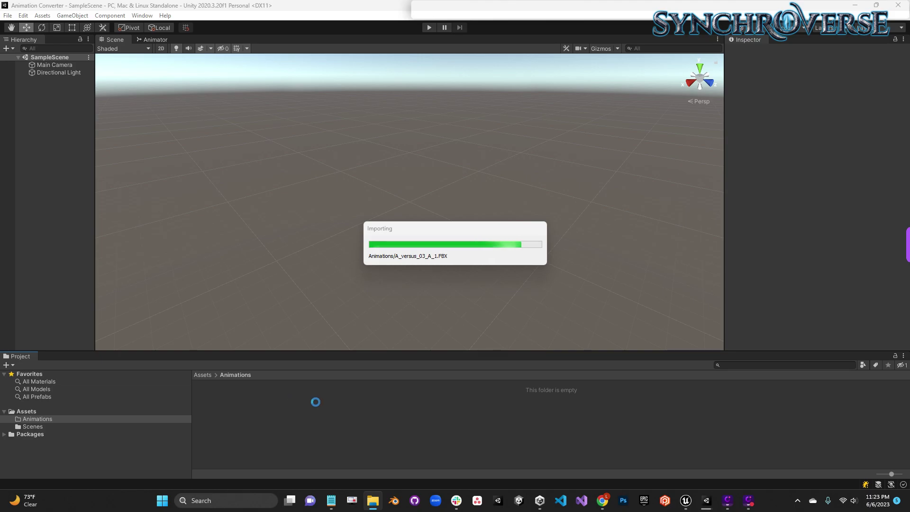
Inspect A_idle's rig import settings, then return to the top-level Assets folder.
{"action": "left_click", "coordinate": [221, 409]}
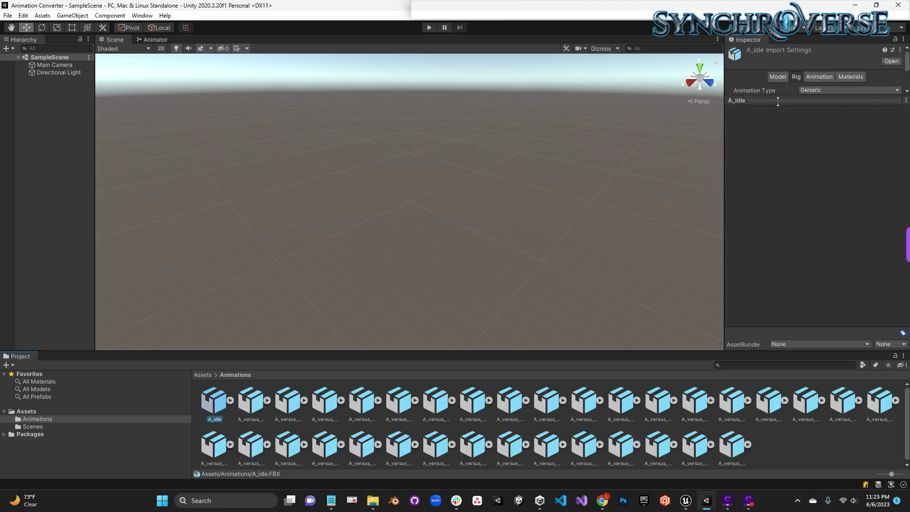
{"action": "left_click_drag", "start_coordinate": [846, 101], "coordinate": [775, 164]}
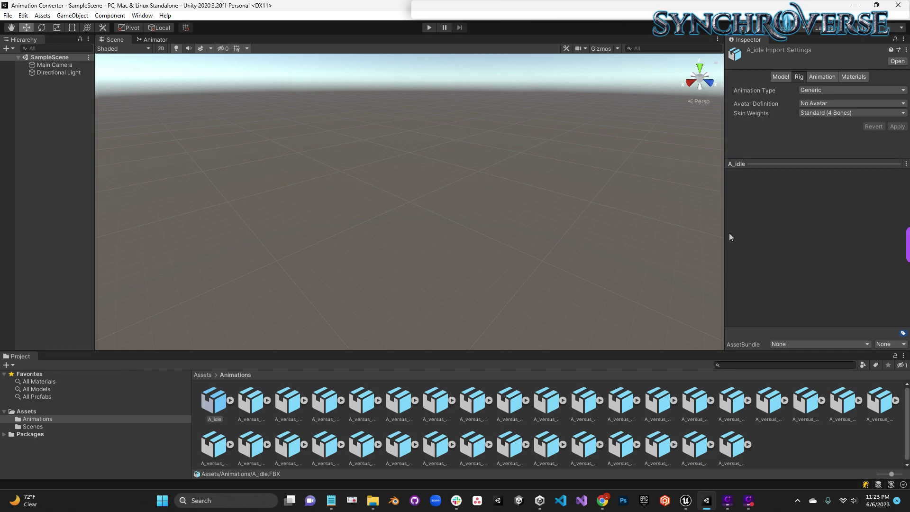
{"action": "left_click_drag", "start_coordinate": [724, 232], "coordinate": [704, 228]}
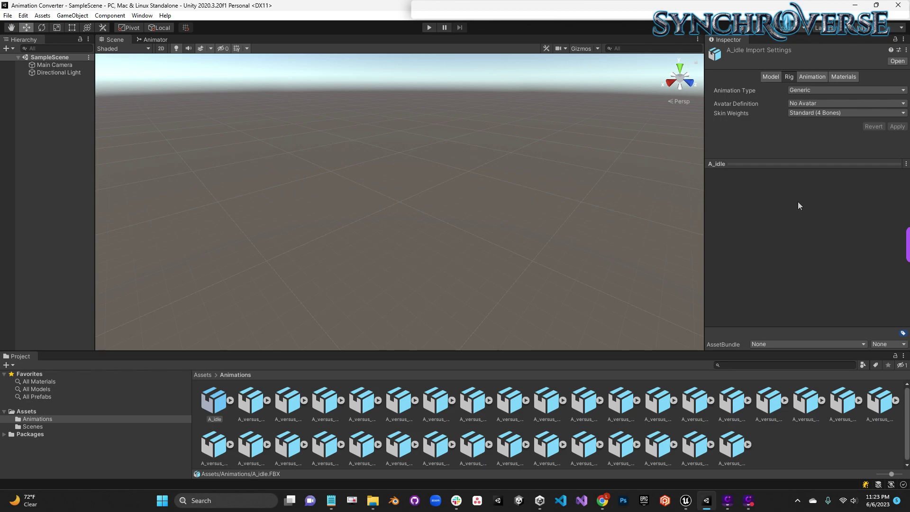
{"action": "left_click", "coordinate": [77, 410]}
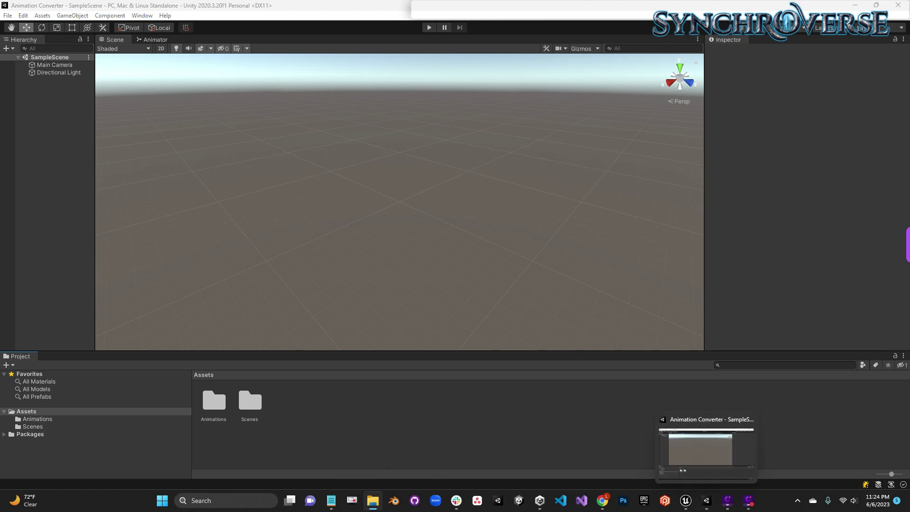
{"action": "mouse_move", "coordinate": [706, 501]}
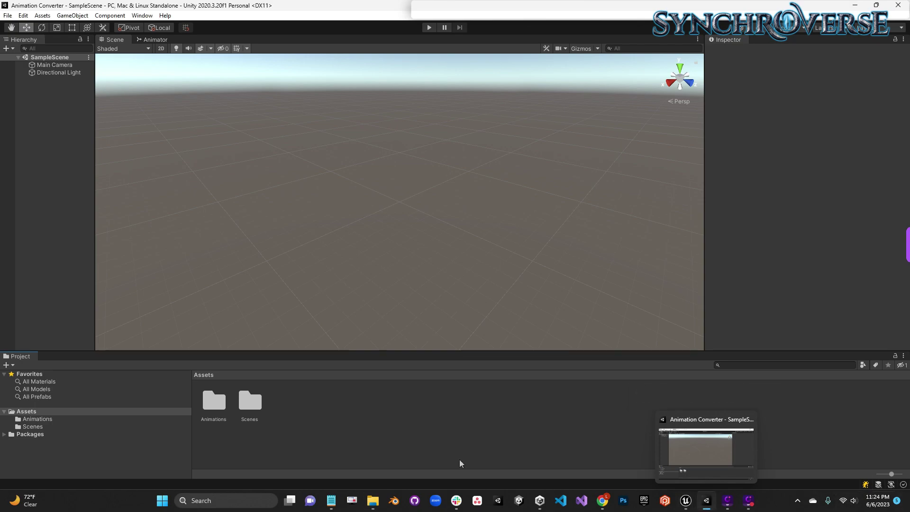
Import the Unreal Animation Converter .unitypackage from File Explorer into Unity.
{"action": "key", "text": "alt+Tab"}
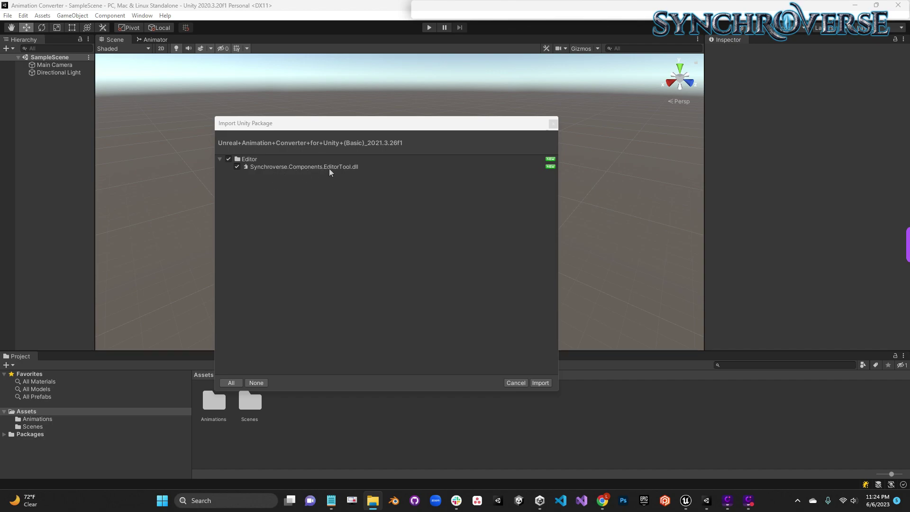
{"action": "left_click", "coordinate": [541, 382]}
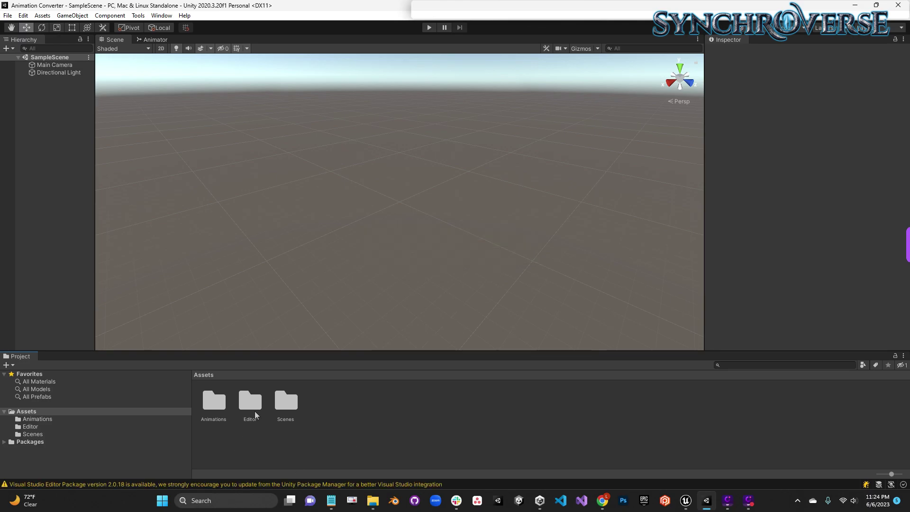
Open the new Editor folder and inspect the converter DLL.
{"action": "left_click", "coordinate": [253, 411]}
{"action": "double_click", "coordinate": [252, 410]}
{"action": "left_click", "coordinate": [217, 406]}
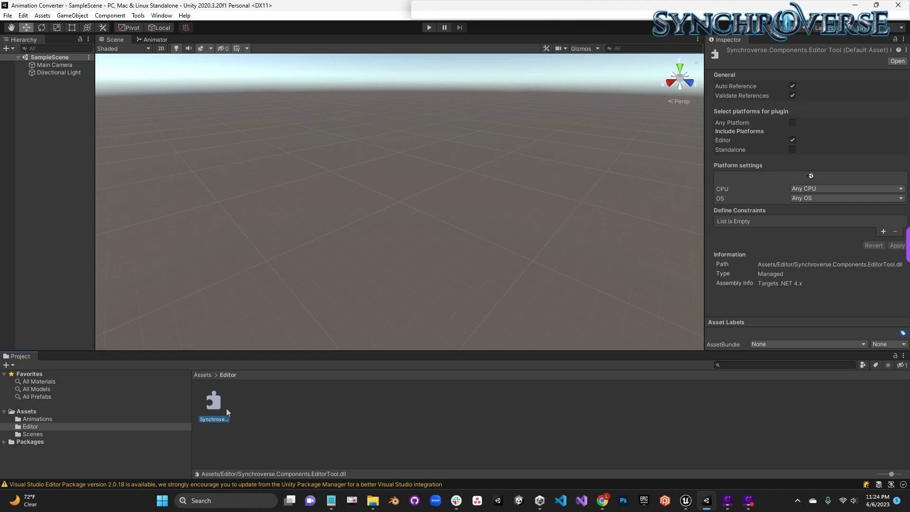
{"action": "left_click", "coordinate": [265, 417]}
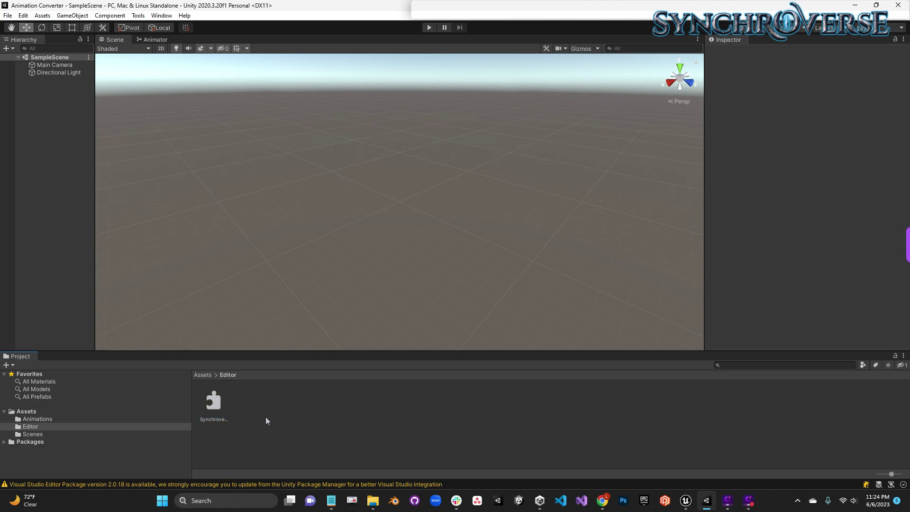
Select all 34 files in Animations, from A_idle through the last asset.
{"action": "left_click", "coordinate": [92, 420]}
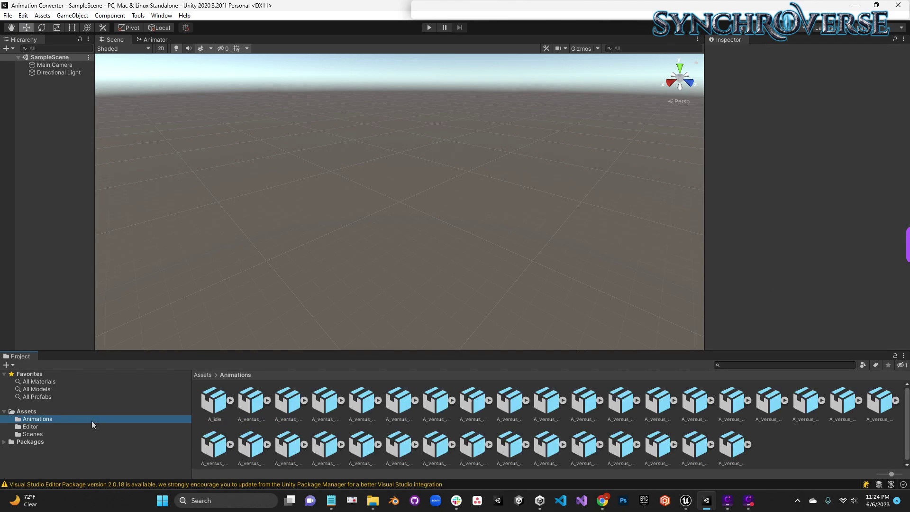
{"action": "scroll", "coordinate": [278, 405], "scroll_direction": "down", "scroll_amount": 1}
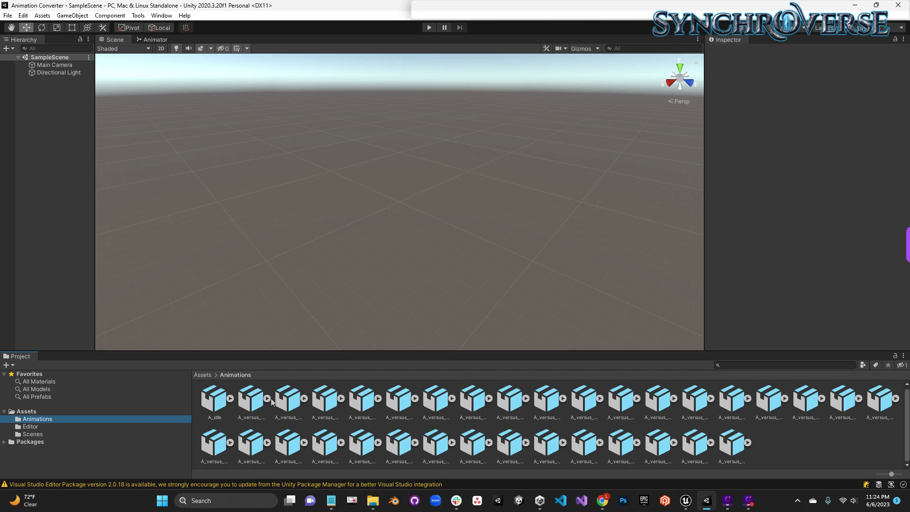
{"action": "left_click", "coordinate": [218, 402]}
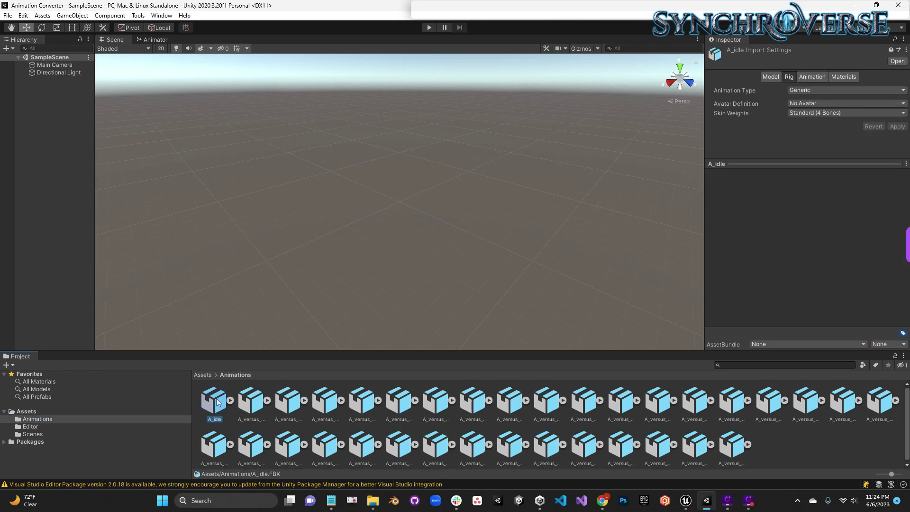
{"action": "left_click", "coordinate": [731, 445], "text": "shift"}
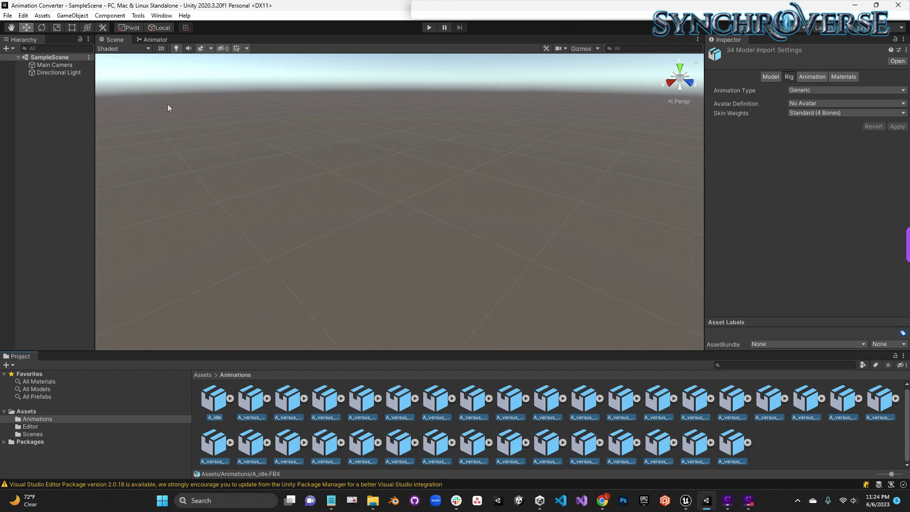
Run Tools > Convert Unreal Animations on the 34 selected FBX files.
{"action": "left_click", "coordinate": [140, 17]}
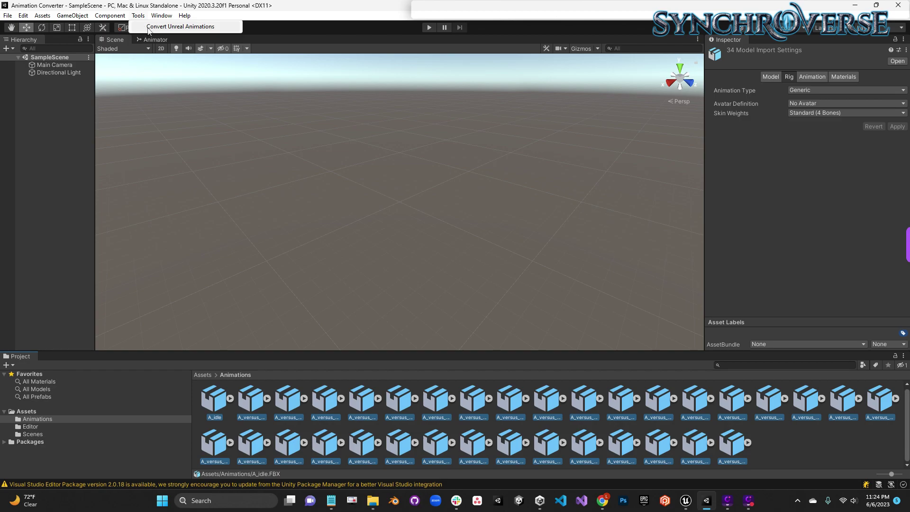
{"action": "left_click", "coordinate": [180, 26]}
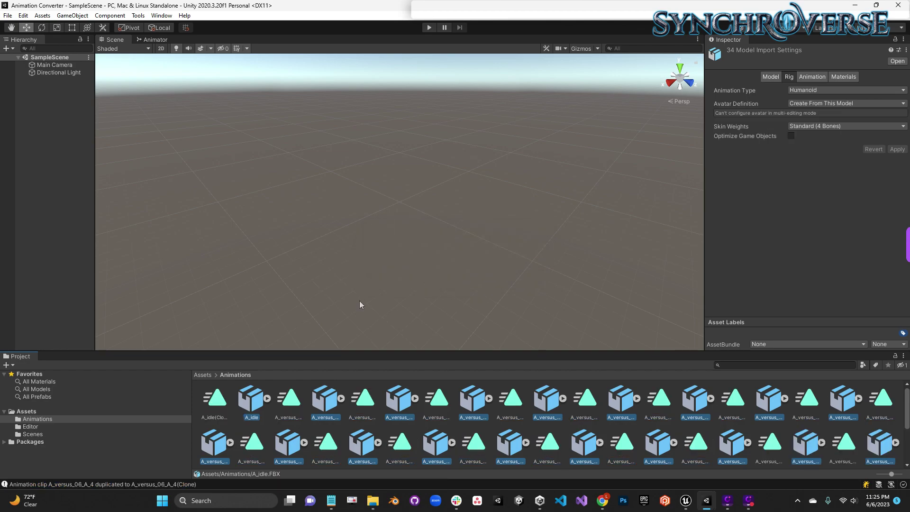
Play the converted A_idle(Clone) clip in a widened Inspector preview.
{"action": "left_click", "coordinate": [215, 400]}
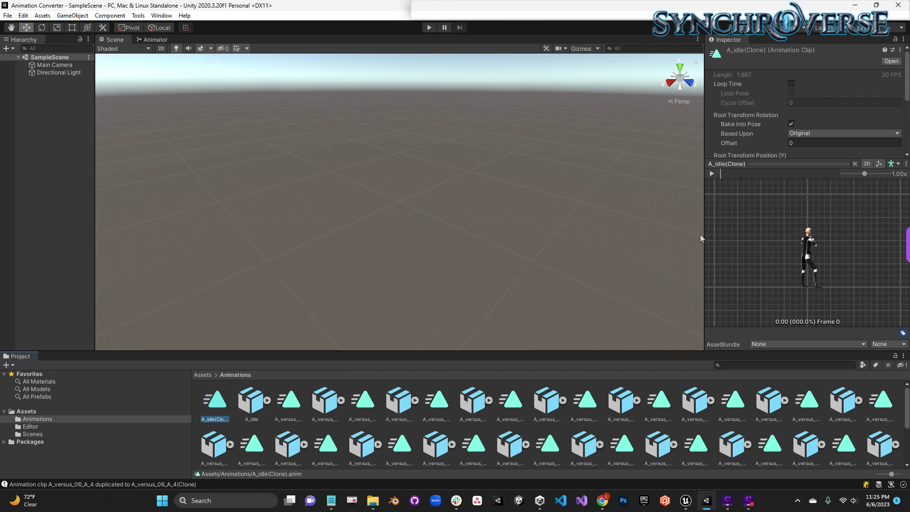
{"action": "left_click_drag", "start_coordinate": [704, 234], "coordinate": [455, 234]}
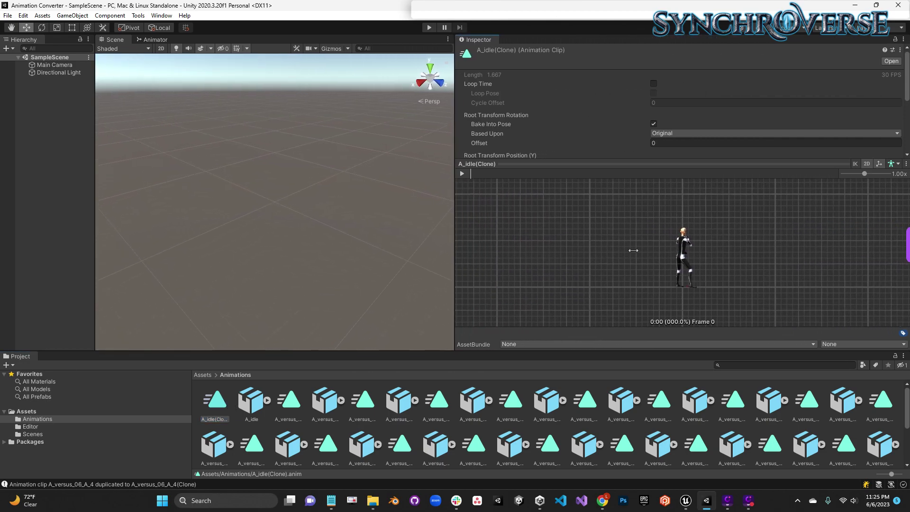
{"action": "mouse_move", "coordinate": [685, 253]}
{"action": "left_mouse_down"}
{"action": "mouse_move", "coordinate": [529, 258]}
{"action": "mouse_move", "coordinate": [610, 254]}
{"action": "left_mouse_up"}
{"action": "left_click", "coordinate": [461, 174]}
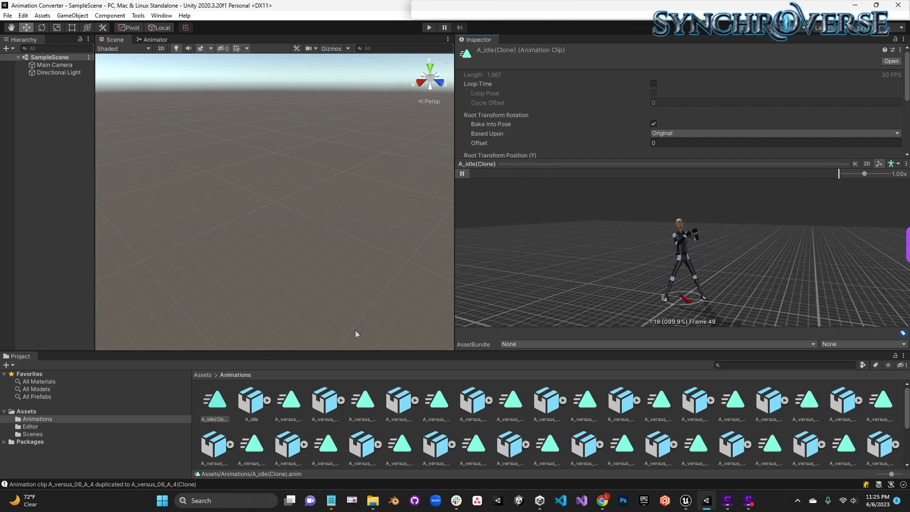
Play the converted A_versus_01_A(Clone) clip from an elevated front view.
{"action": "left_click", "coordinate": [289, 400]}
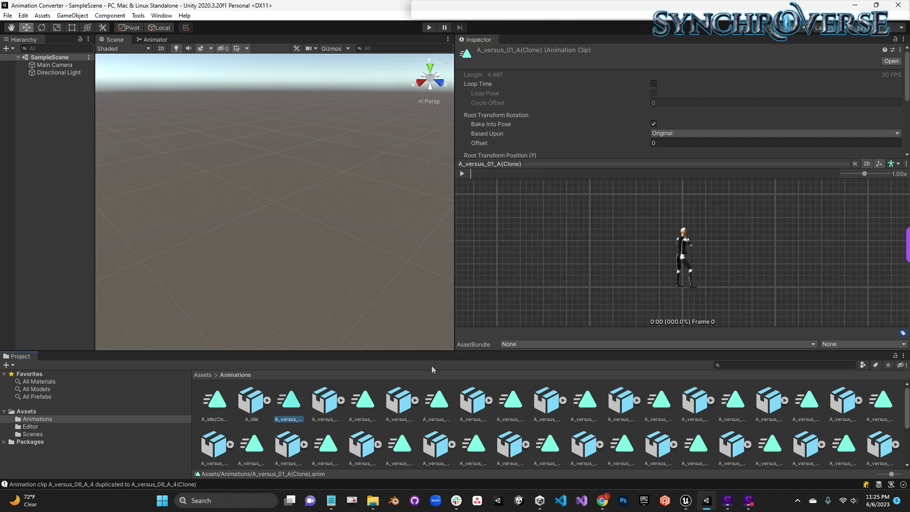
{"action": "left_click_drag", "start_coordinate": [751, 253], "coordinate": [627, 254]}
{"action": "left_click", "coordinate": [462, 174]}
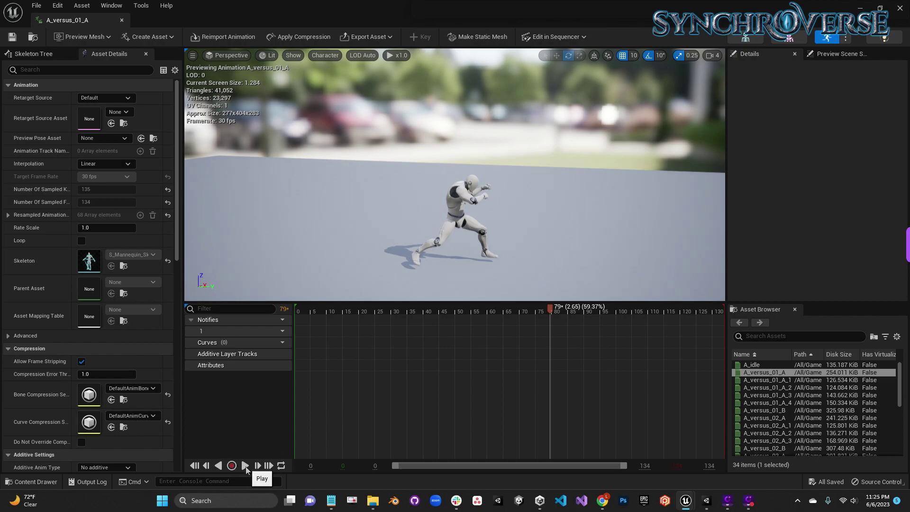
Play the original A_versus_01_A on Unreal's timeline, then return to Unity.
{"action": "left_click", "coordinate": [247, 466]}
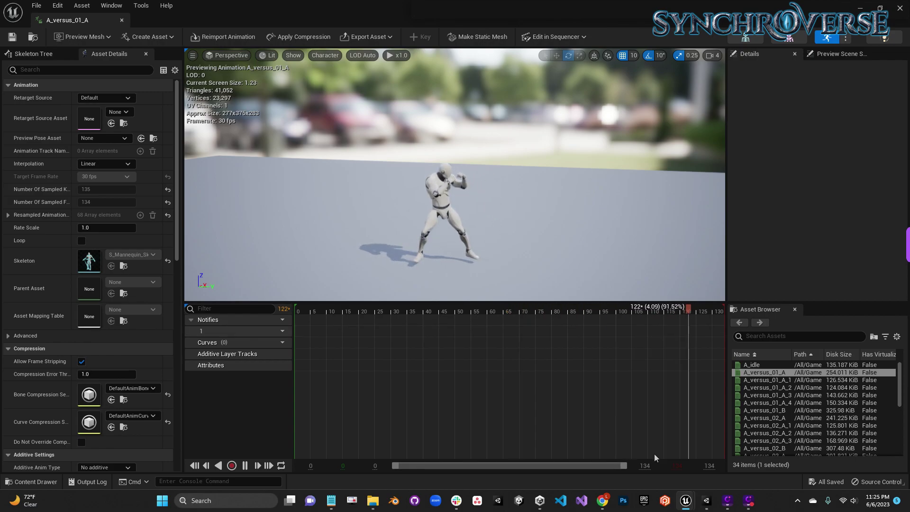
{"action": "left_click", "coordinate": [708, 502]}
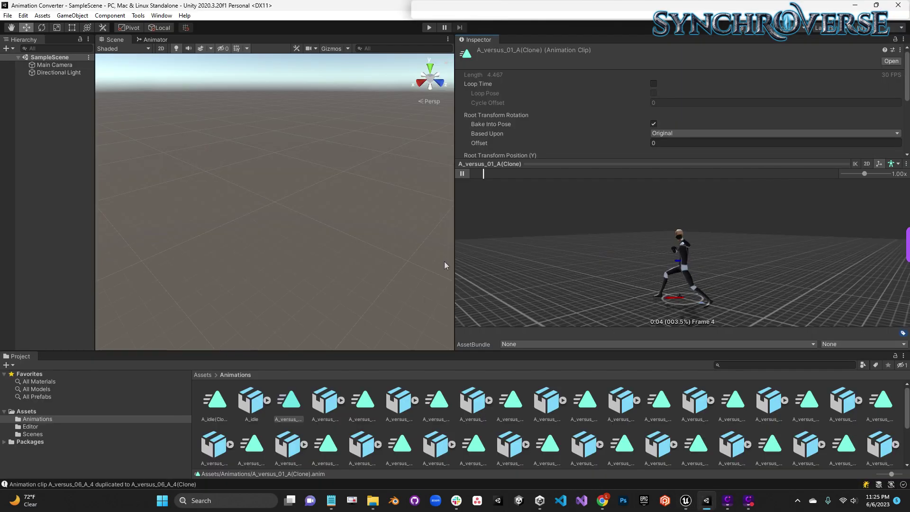
{"action": "left_click_drag", "start_coordinate": [453, 277], "coordinate": [602, 276]}
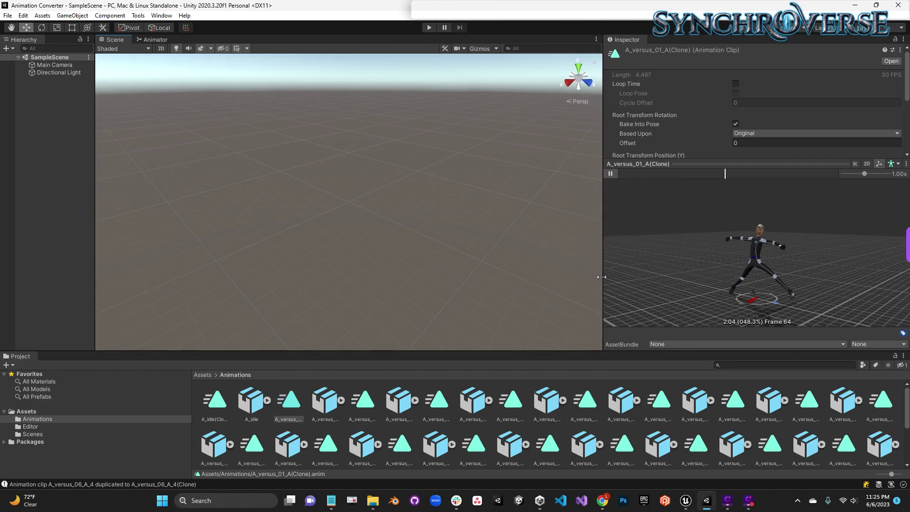